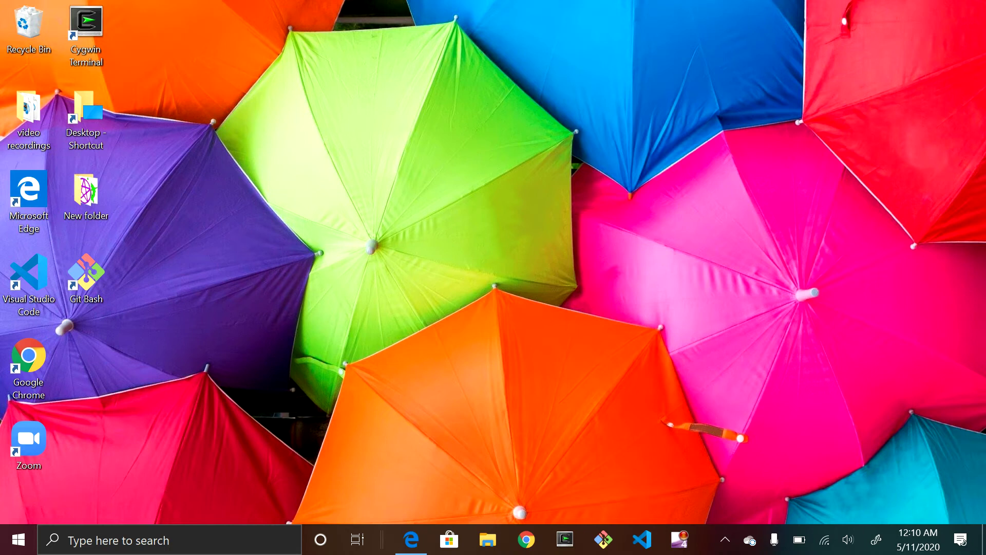
Restore the Edge window showing the Expression Encoder 4 download page from the taskbar
click(411, 540)
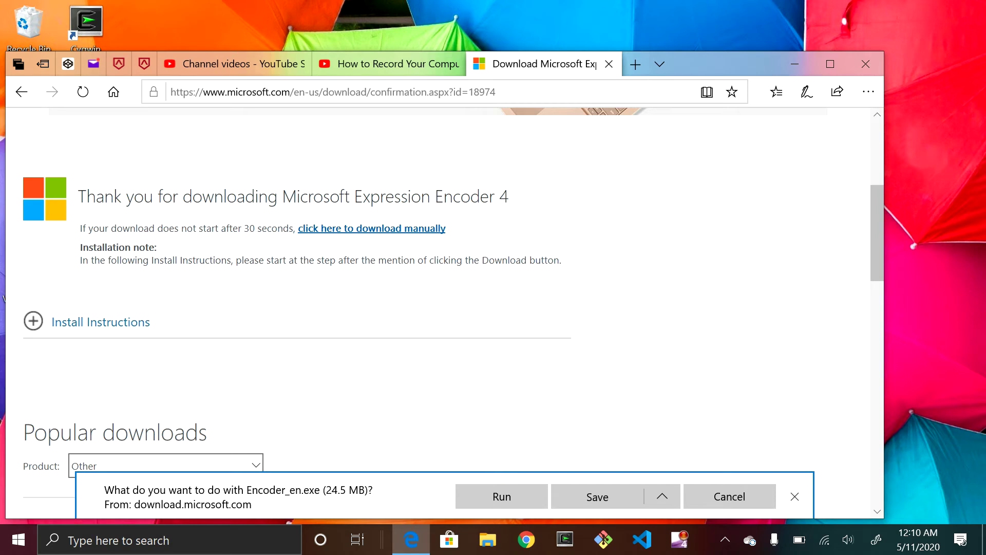
Highlight the Expression Encoder 4 page heading and bring up File Explorer
drag(283, 197, 513, 196)
click(488, 540)
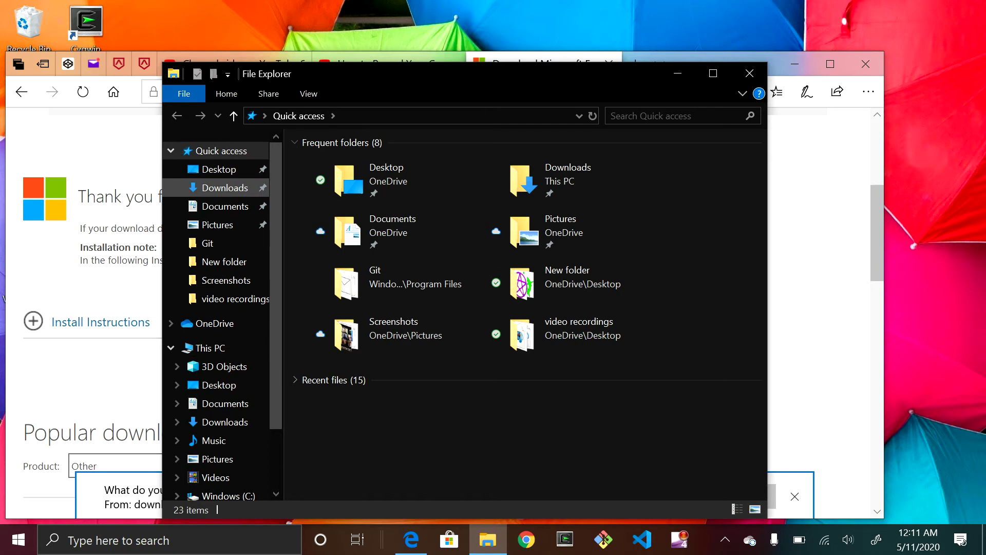
Confirm Encoder_en is in Downloads, then close File Explorer and minimize Edge
click(225, 187)
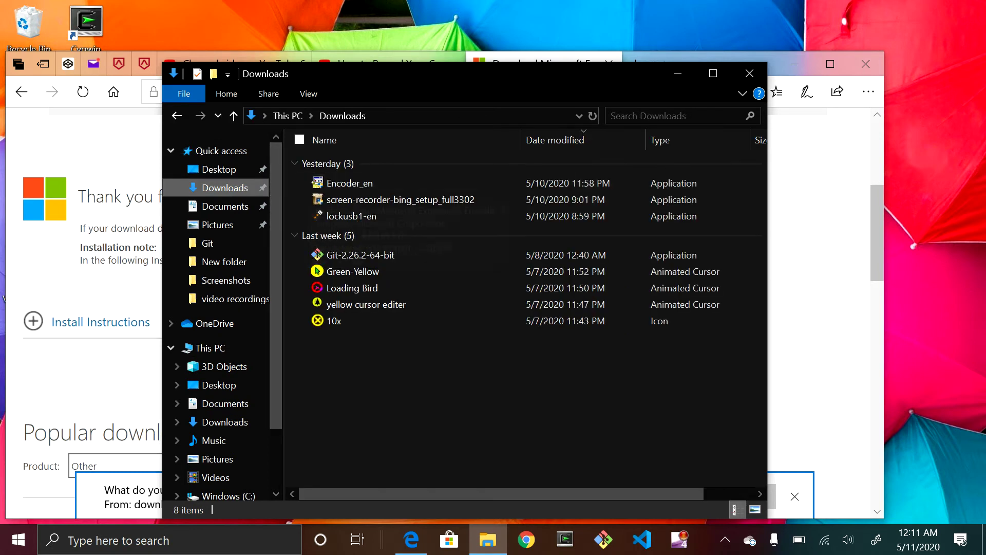
drag(339, 184, 305, 185)
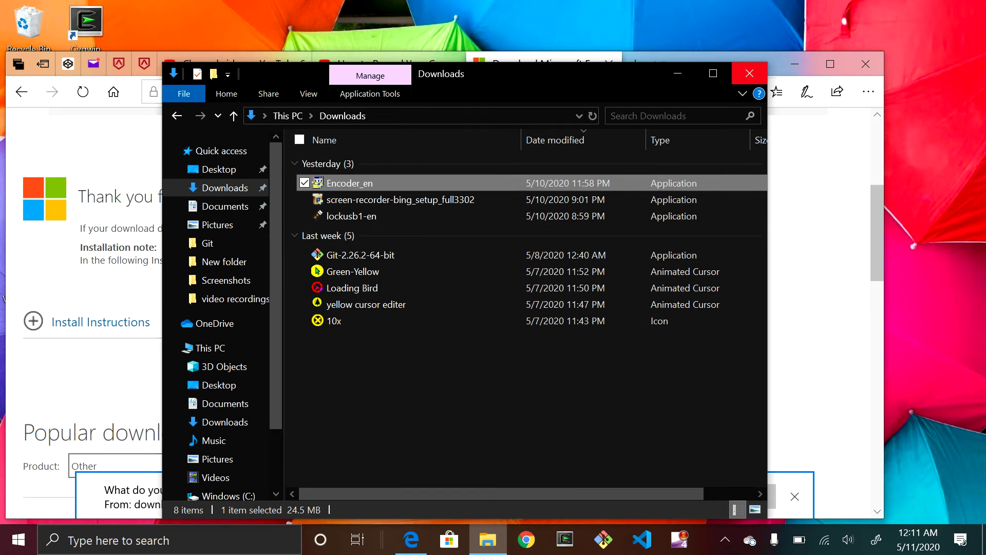
click(749, 73)
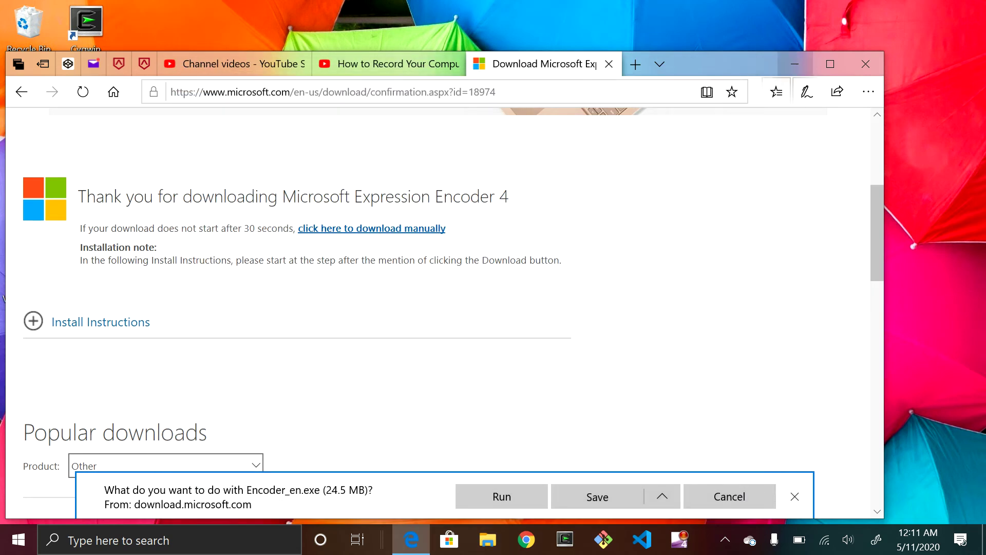
click(794, 64)
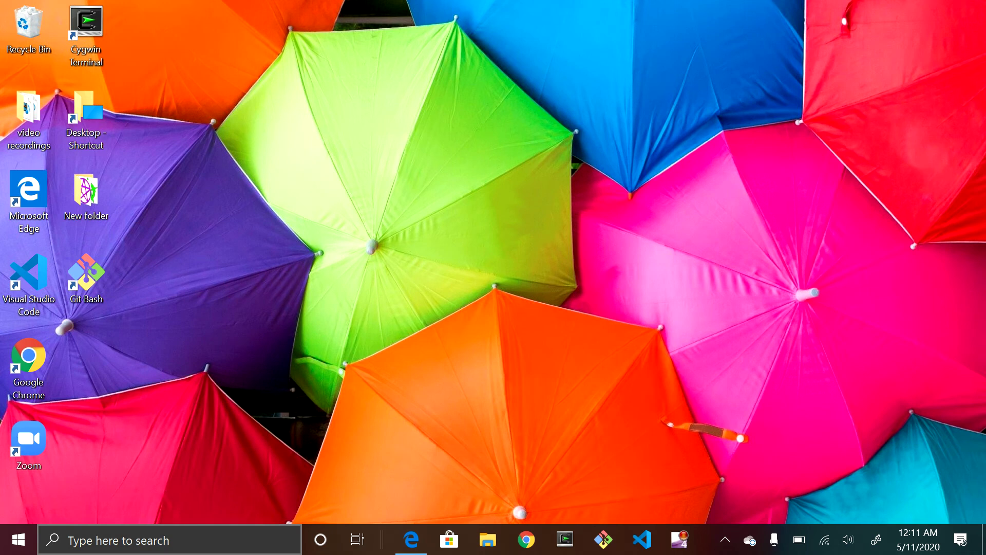
Search Windows for 'enc' to list Microsoft Expression Encoder 4 and its Screen Capture app
click(116, 540)
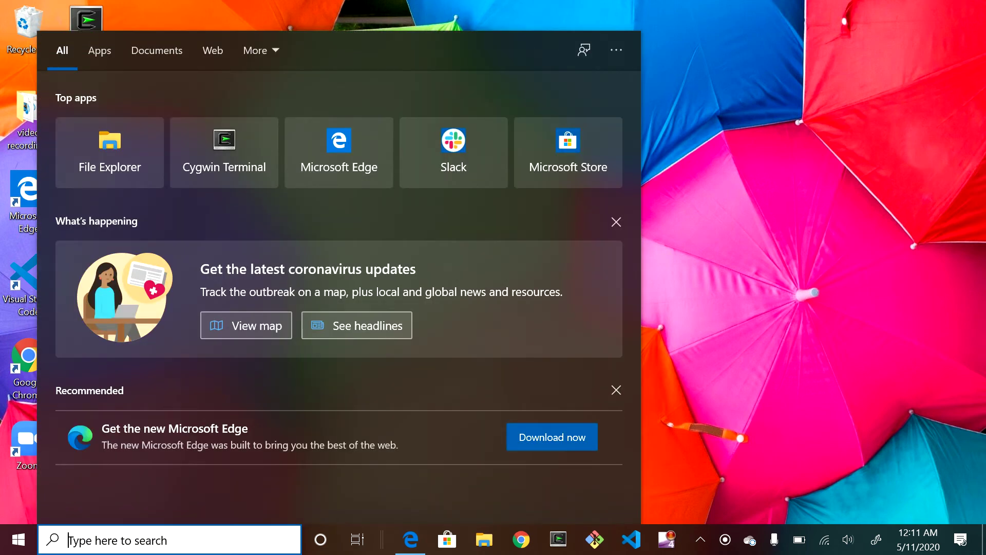
text(wi)
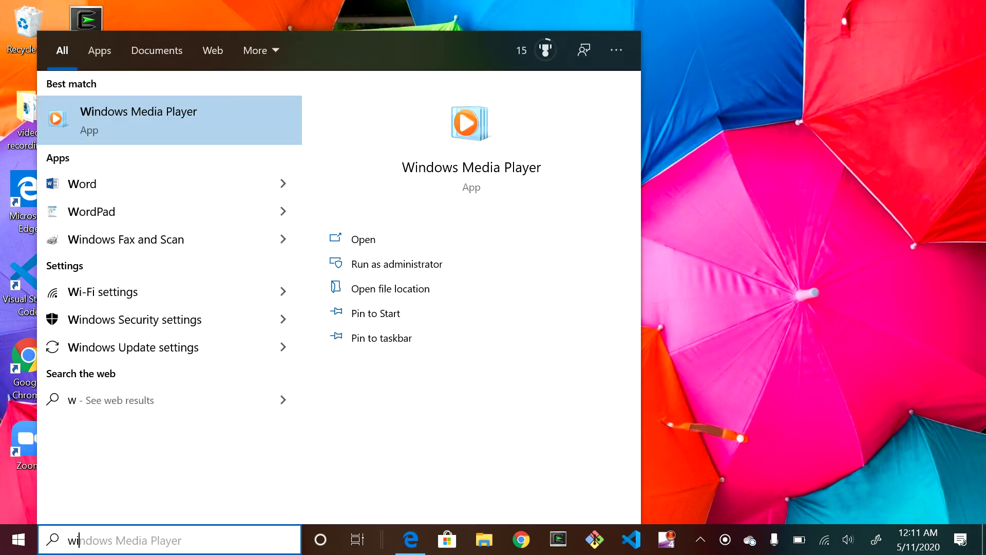
text(nd)
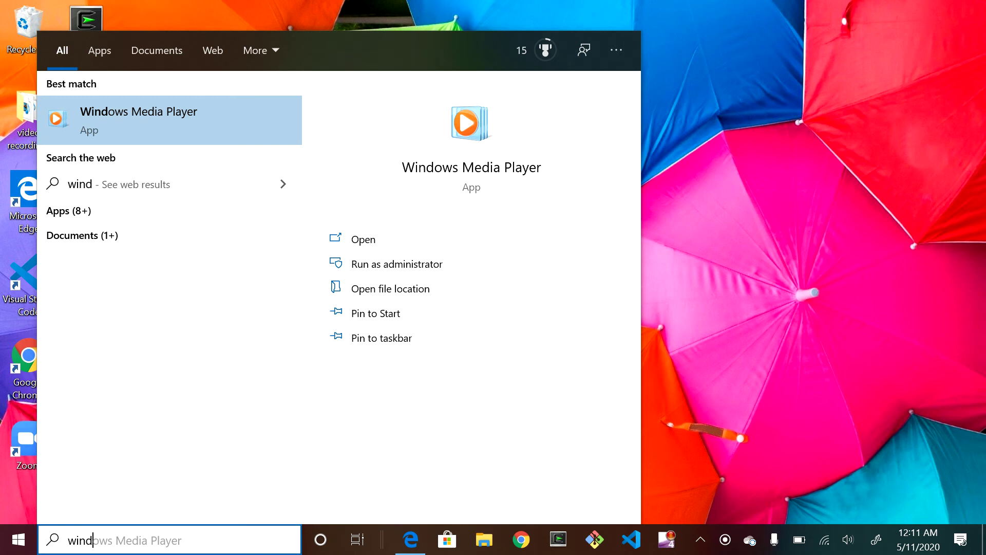
key(BackSpace)
key(BackSpace)
key(BackSpace)
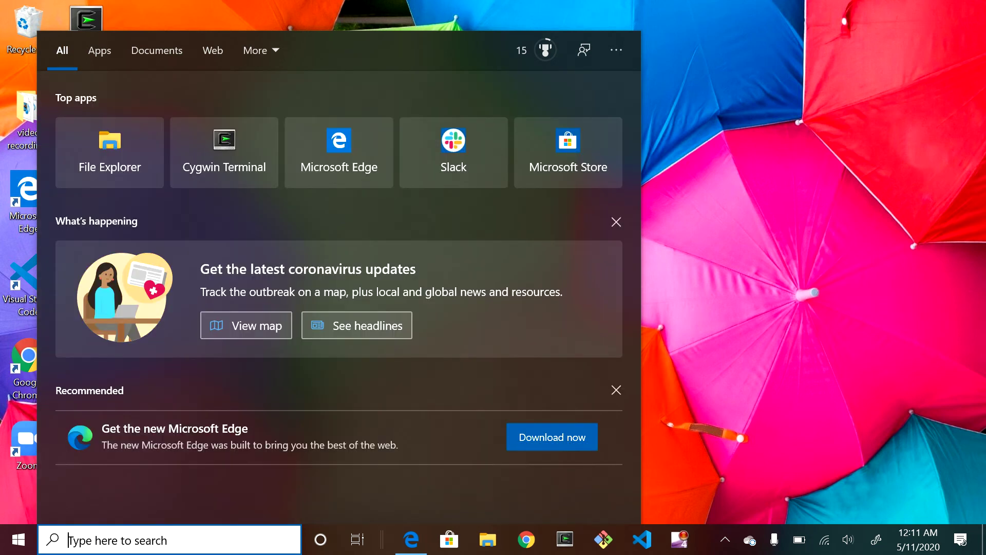
text(enc)
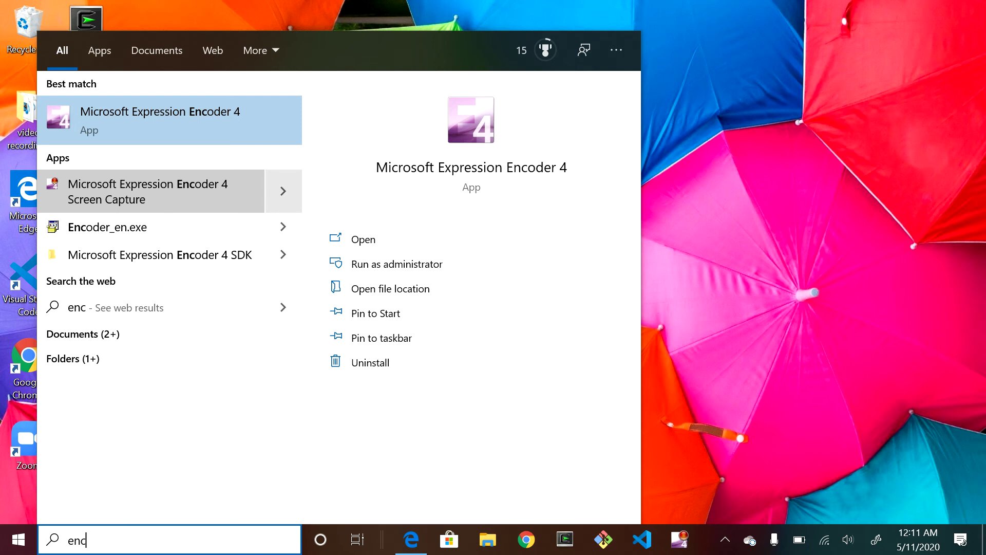
Open the context menu of the Expression Encoder 4 Screen Capture search result
right_click(149, 198)
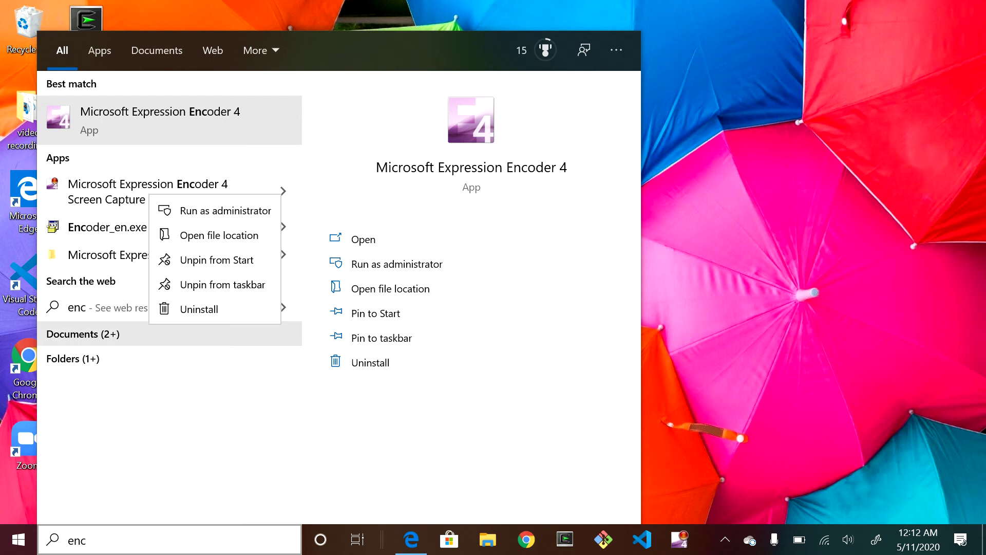
Run Expression Encoder 4 Screen Capture as administrator and dismiss the Load a new project dialog
click(154, 117)
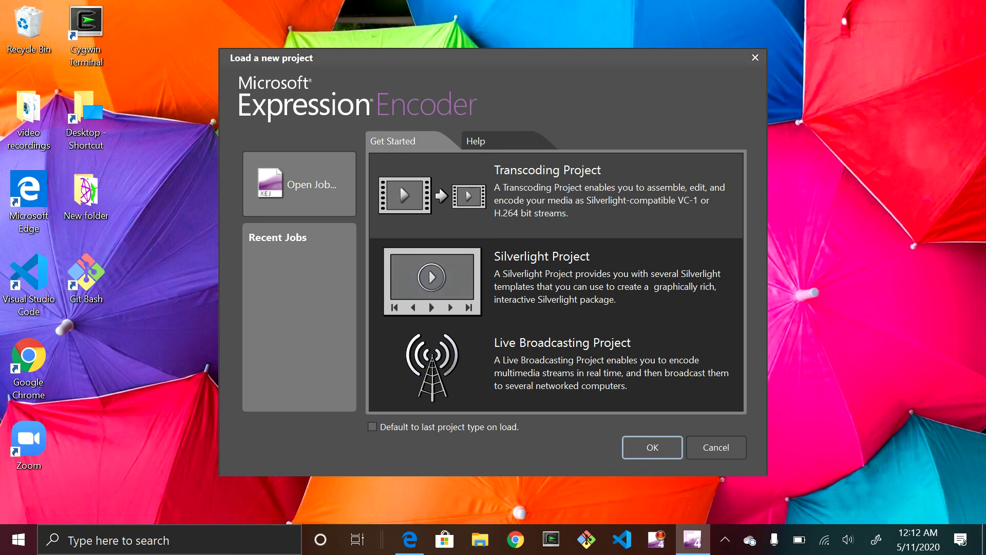
click(755, 58)
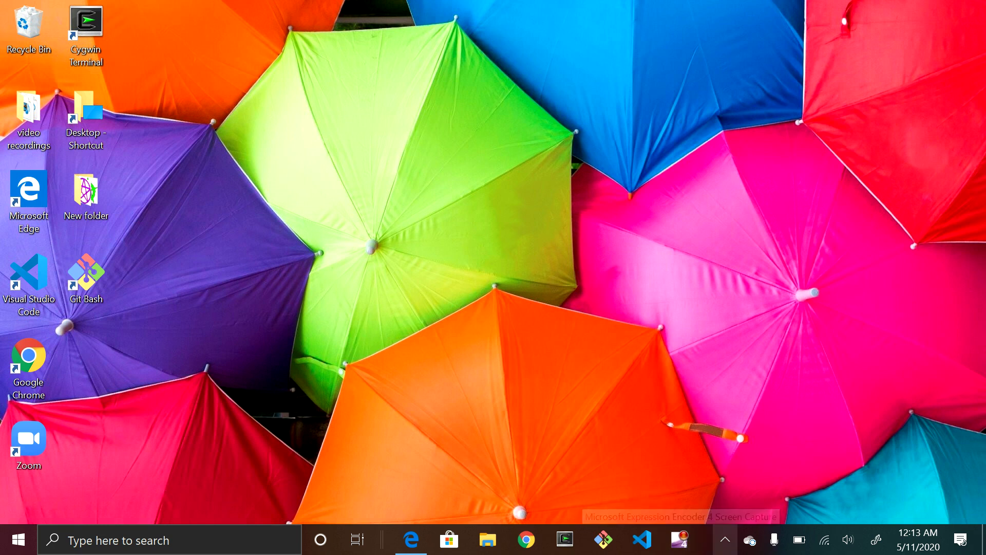
click(725, 539)
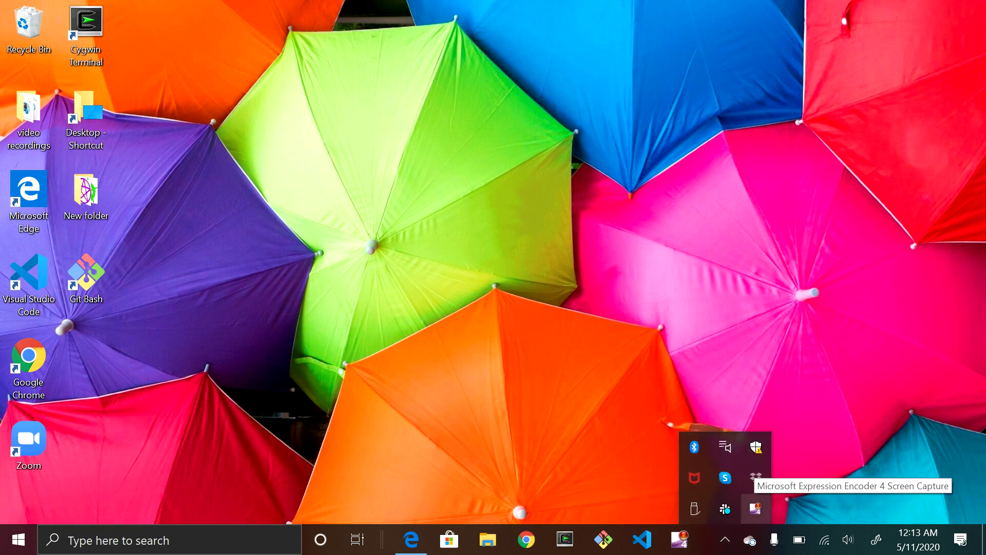
click(756, 509)
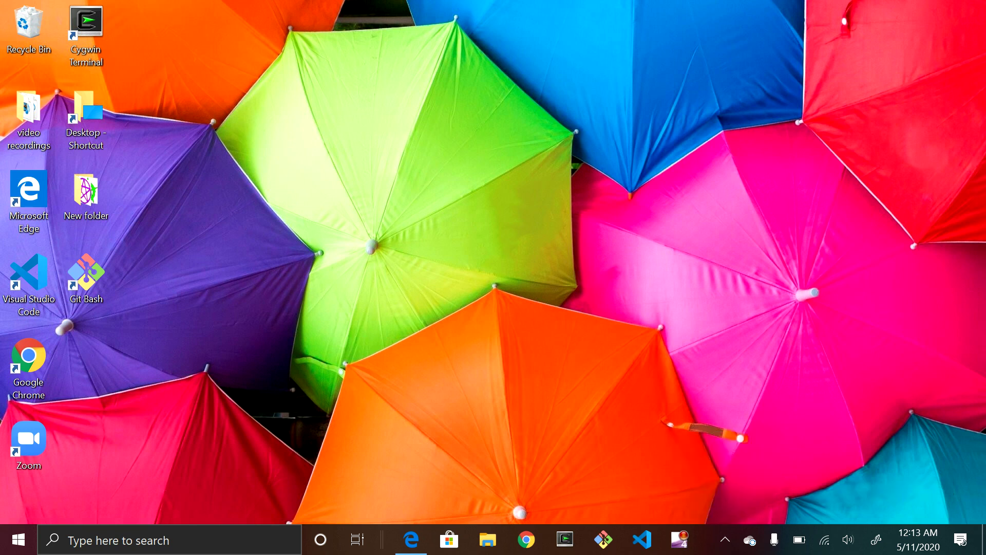